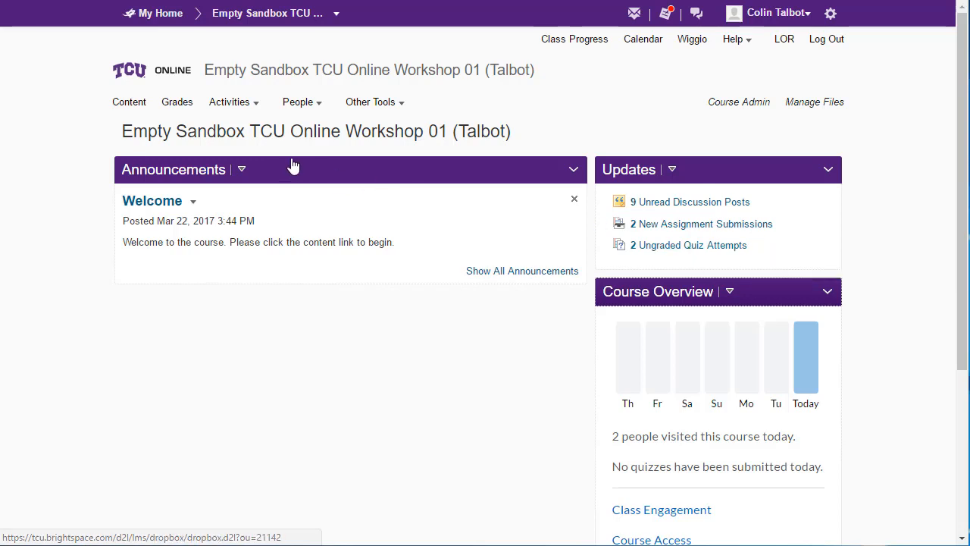
Open King's new Assignment 01 submission from the course grades and read through King Assignment 1.docx.
{"action": "left_click", "coordinate": [175, 106]}
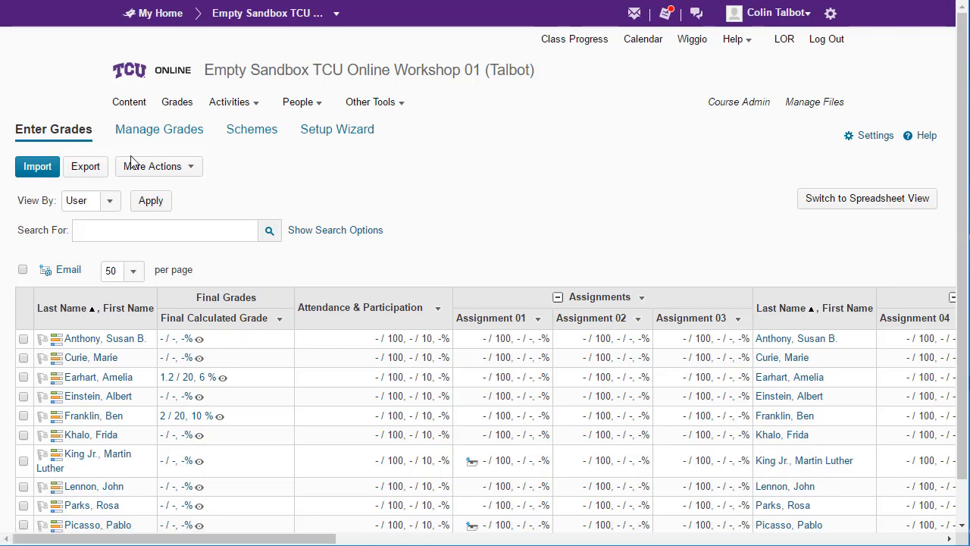
{"action": "scroll", "coordinate": [331, 238], "scroll_direction": "down", "scroll_amount": 1}
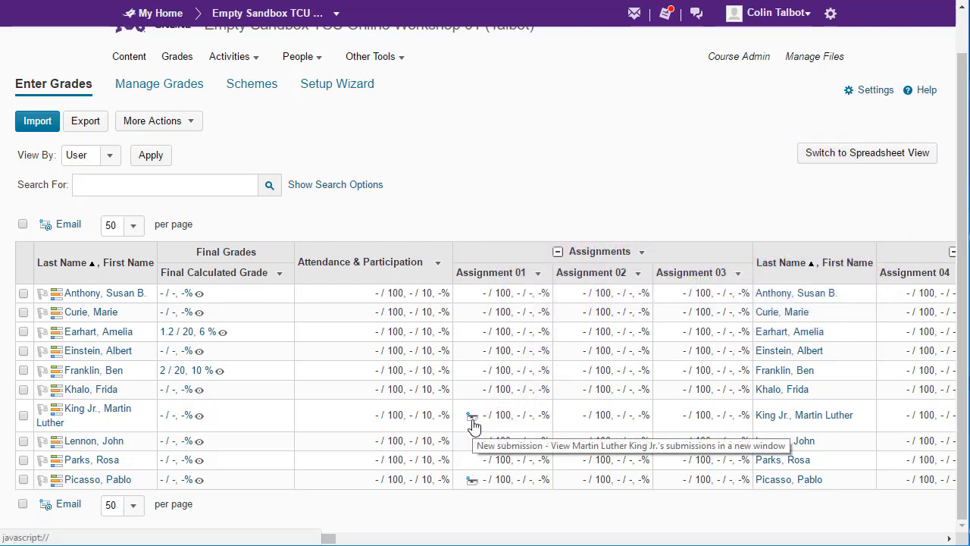
{"action": "left_click", "coordinate": [471, 417]}
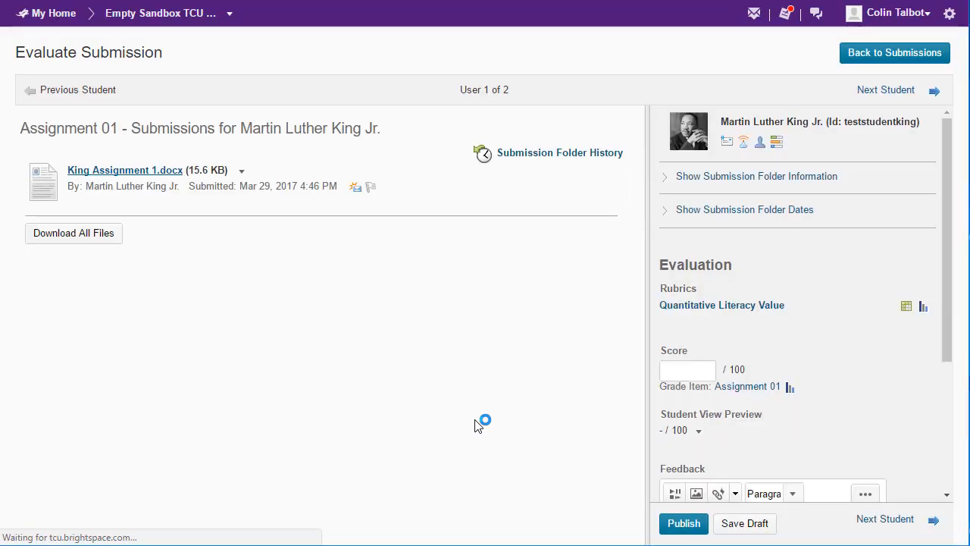
{"action": "left_click", "coordinate": [162, 170]}
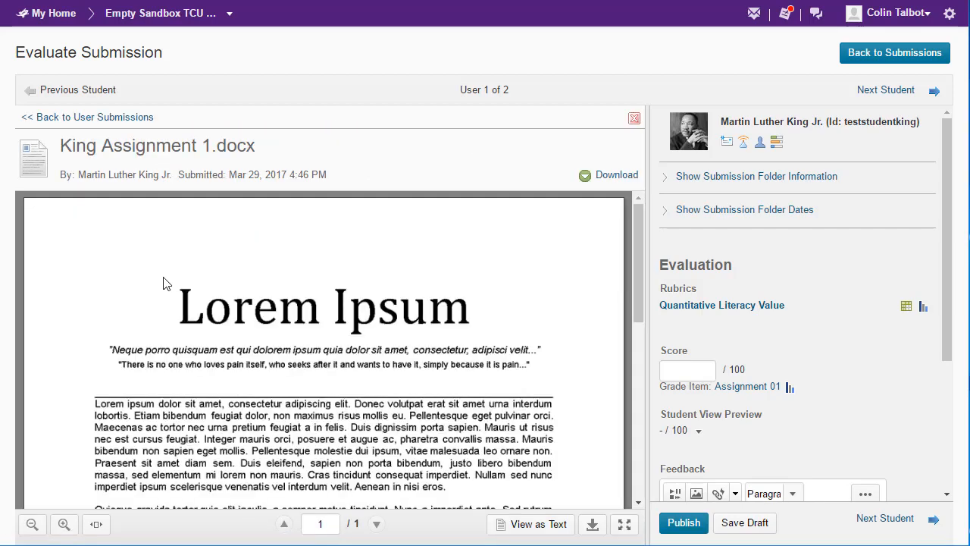
{"action": "scroll", "coordinate": [166, 375], "scroll_direction": "down", "scroll_amount": 10}
{"action": "scroll", "coordinate": [168, 376], "scroll_direction": "down", "scroll_amount": 1}
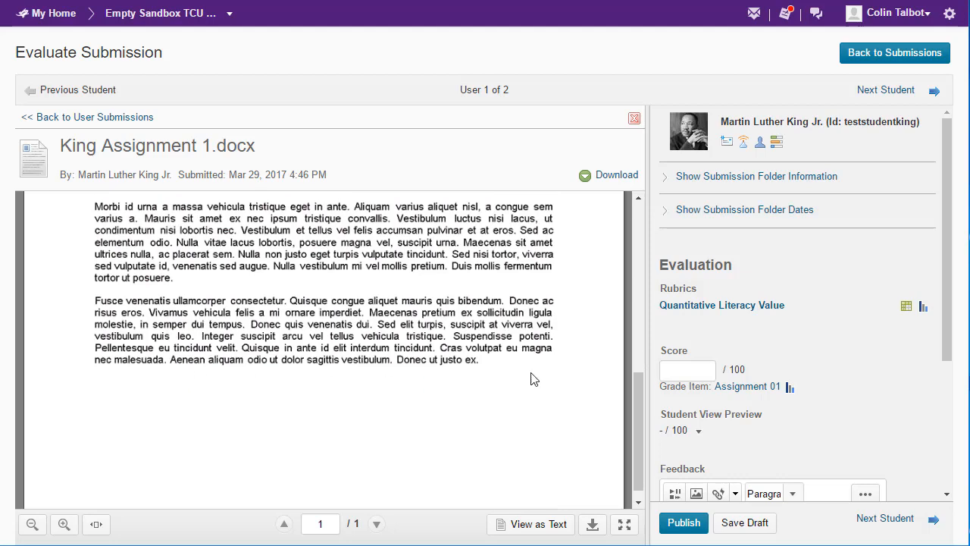
In the Quantitative Literacy Value rubric, rate Interpretation Level 4, Representation Level 3, Calculation Level 4 and Application / Analysis Level 4.
{"action": "left_click", "coordinate": [905, 305]}
{"action": "left_click", "coordinate": [326, 204]}
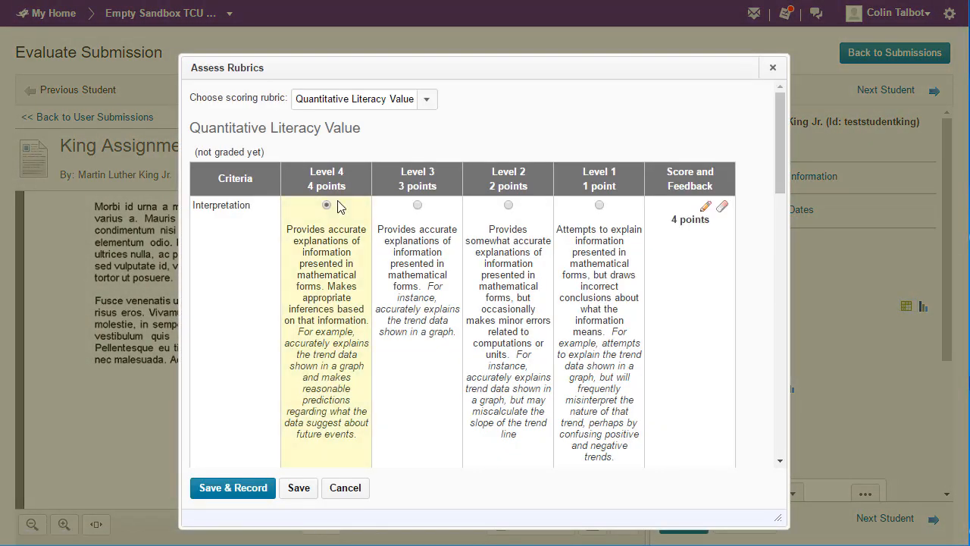
{"action": "scroll", "coordinate": [337, 209], "scroll_direction": "down", "scroll_amount": 3}
{"action": "left_click", "coordinate": [417, 255]}
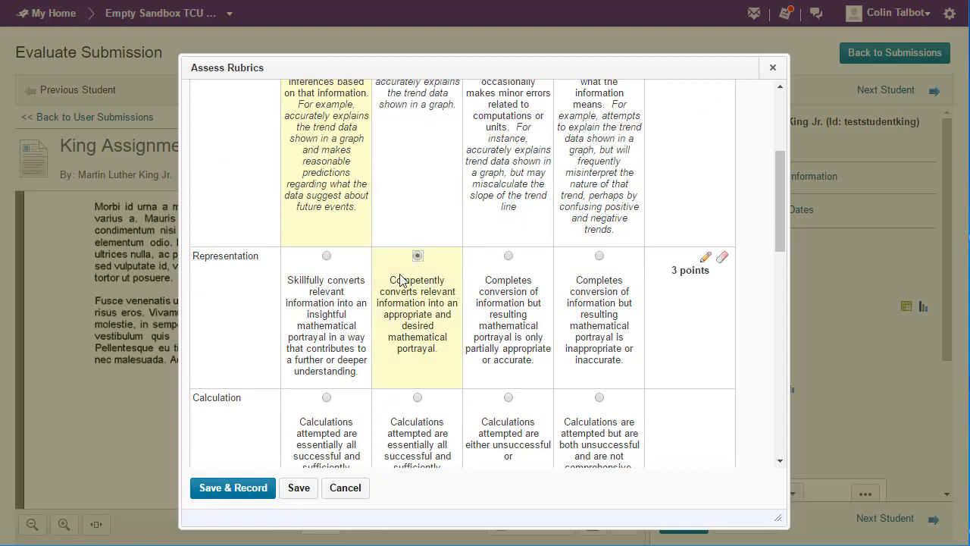
{"action": "left_click", "coordinate": [325, 397]}
{"action": "scroll", "coordinate": [328, 402], "scroll_direction": "down", "scroll_amount": 4}
{"action": "left_click", "coordinate": [343, 328]}
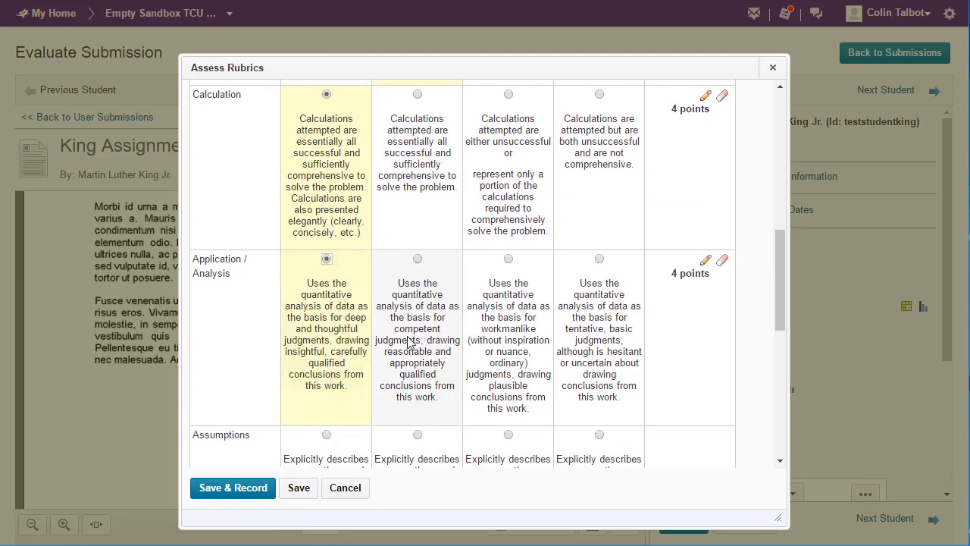
Rate Assumptions Level 3 and Communication Level 4 in the rubric, and save and record the assessment.
{"action": "scroll", "coordinate": [405, 337], "scroll_direction": "down", "scroll_amount": 3}
{"action": "left_click", "coordinate": [423, 294]}
{"action": "left_click", "coordinate": [350, 455]}
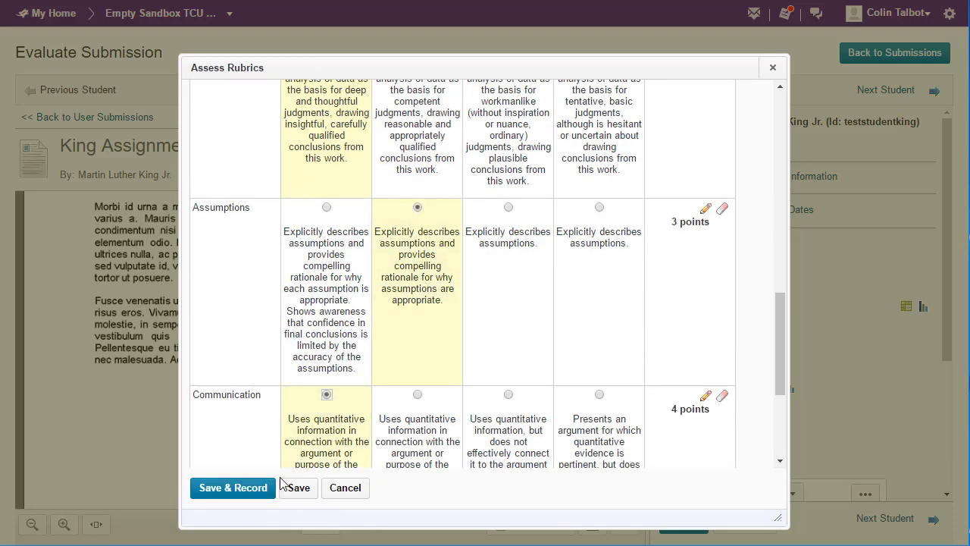
{"action": "scroll", "coordinate": [403, 335], "scroll_direction": "down", "scroll_amount": 3}
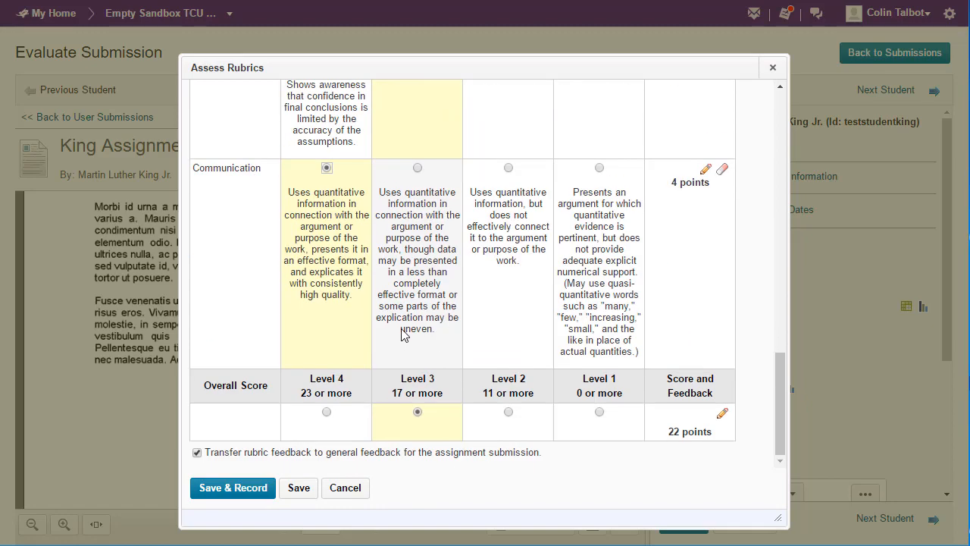
{"action": "left_click", "coordinate": [234, 489]}
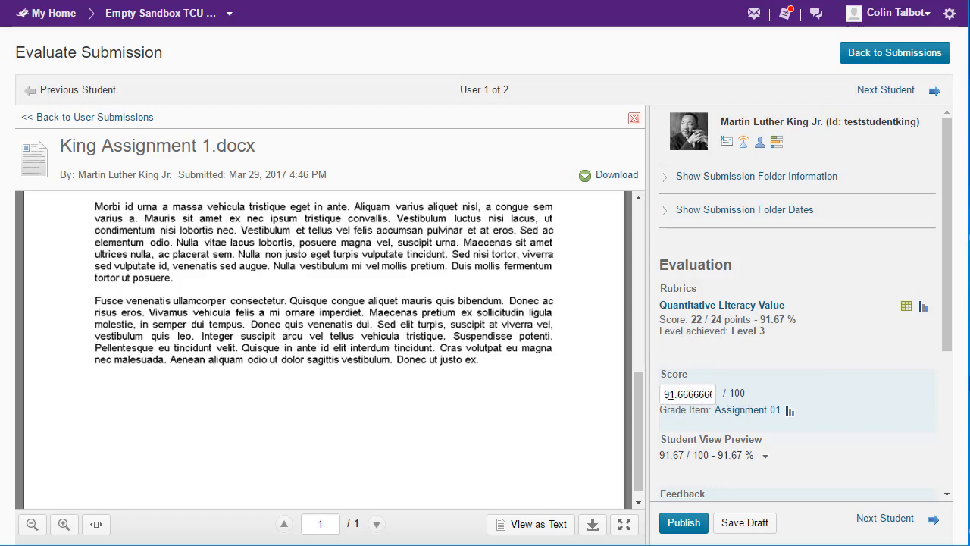
Set the Assignment 01 score to 92 out of 100 and publish the evaluation.
{"action": "left_click_drag", "start_coordinate": [668, 393], "coordinate": [767, 403]}
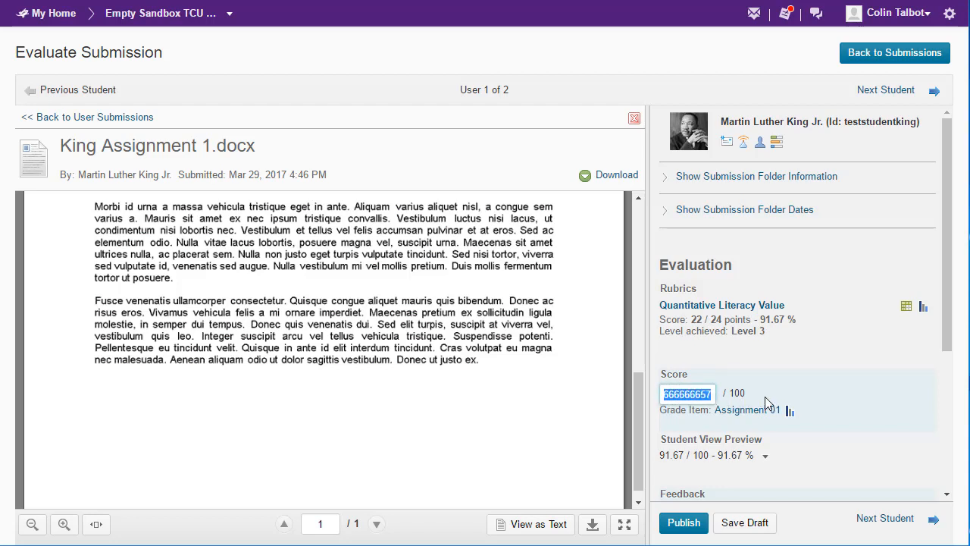
{"action": "type", "text": "92"}
{"action": "left_click", "coordinate": [828, 371]}
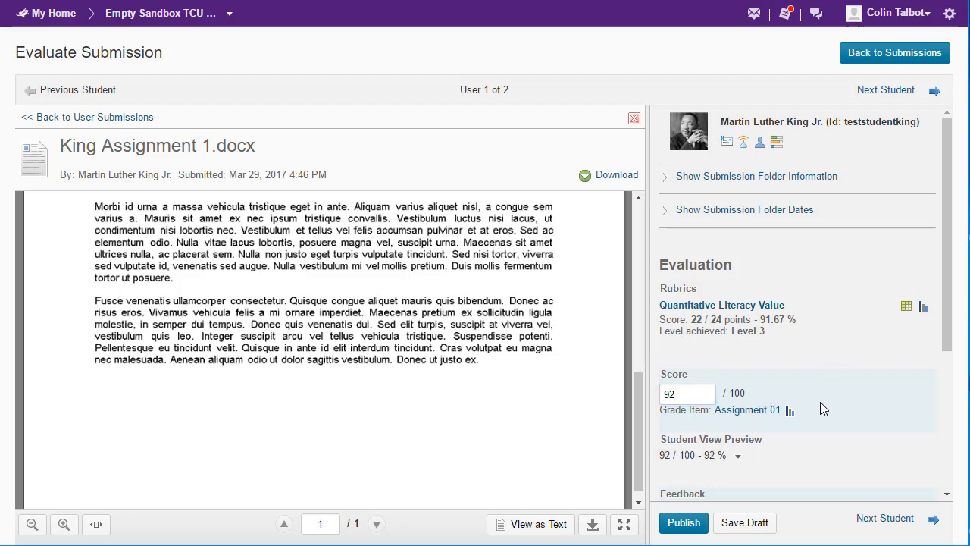
{"action": "scroll", "coordinate": [820, 402], "scroll_direction": "down", "scroll_amount": 2}
{"action": "scroll", "coordinate": [709, 436], "scroll_direction": "down", "scroll_amount": 2}
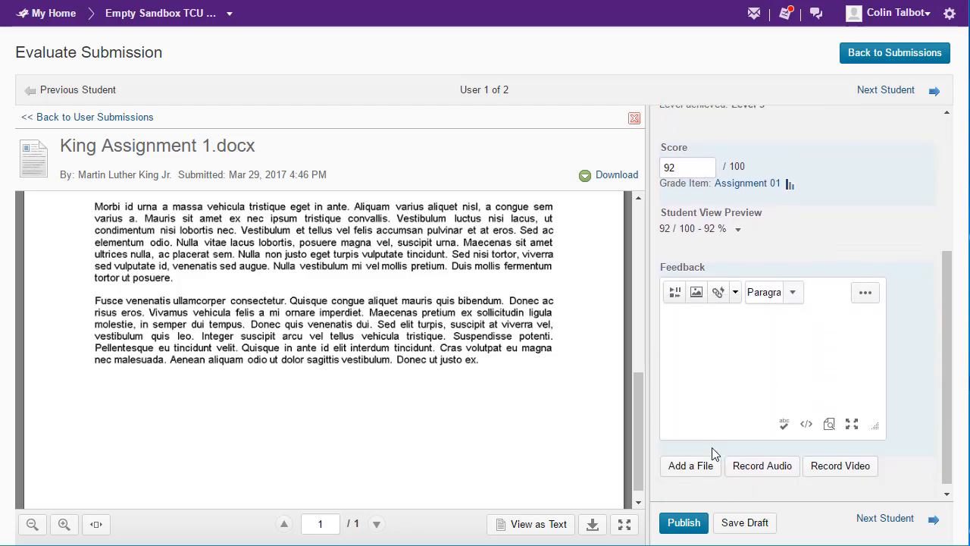
{"action": "scroll", "coordinate": [715, 447], "scroll_direction": "down", "scroll_amount": 1}
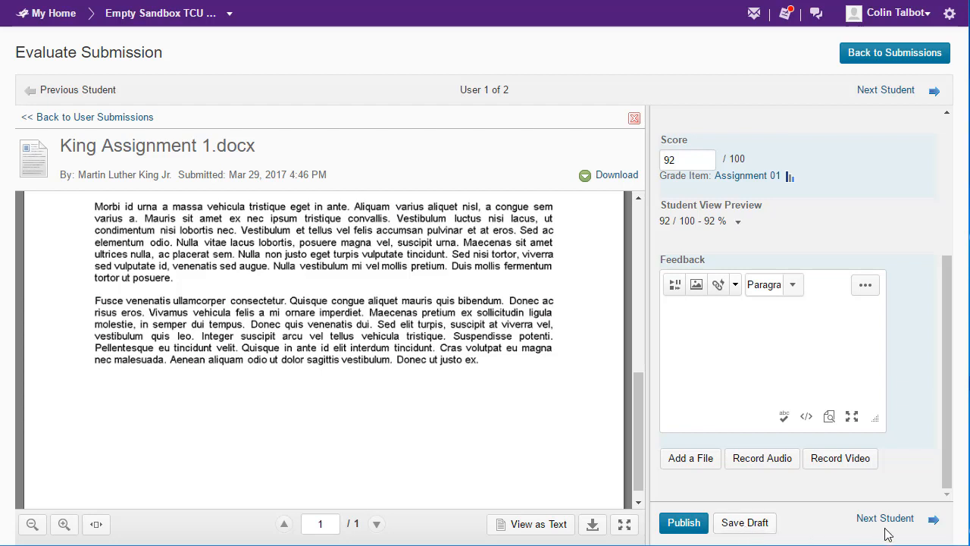
{"action": "left_click", "coordinate": [682, 524]}
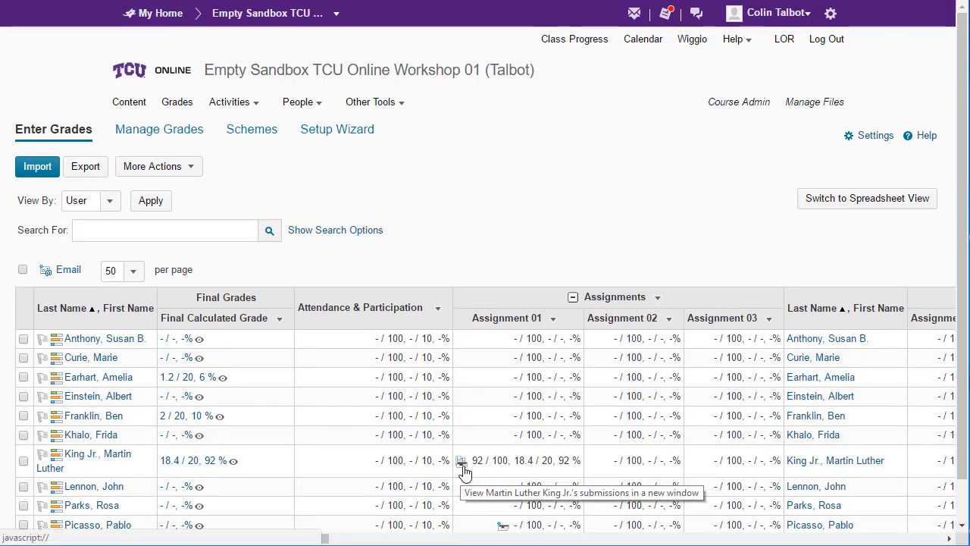
Open Picasso's Discussion 01 assessment from the grades table and review its rubric and the posts listed for the topic.
{"action": "left_click", "coordinate": [505, 526]}
{"action": "scroll", "coordinate": [506, 530], "scroll_direction": "down", "scroll_amount": 1}
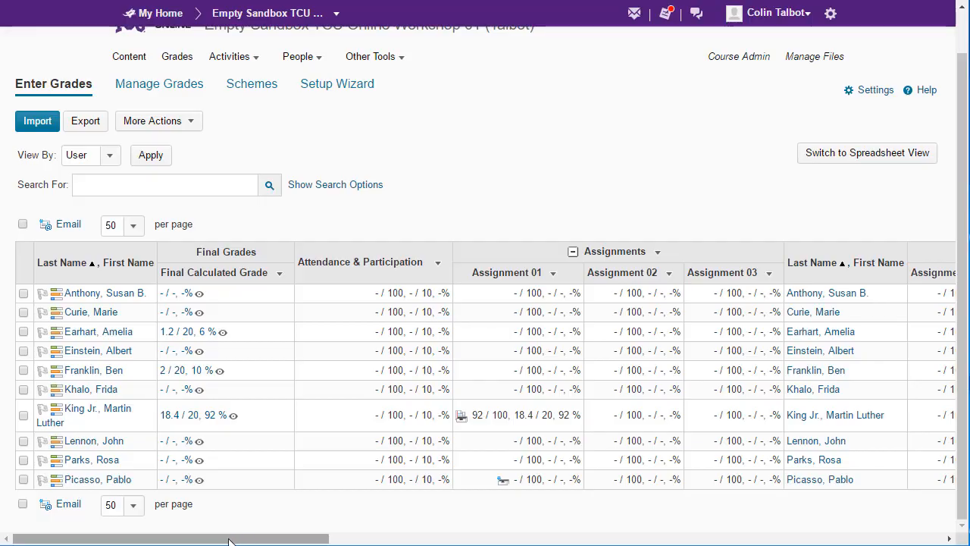
{"action": "left_click_drag", "start_coordinate": [228, 541], "coordinate": [461, 541]}
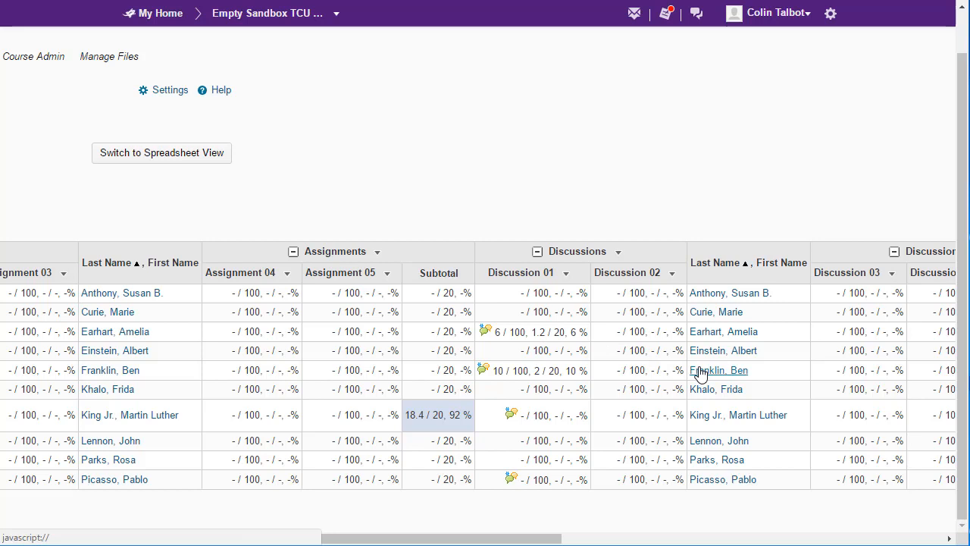
{"action": "left_click", "coordinate": [510, 477]}
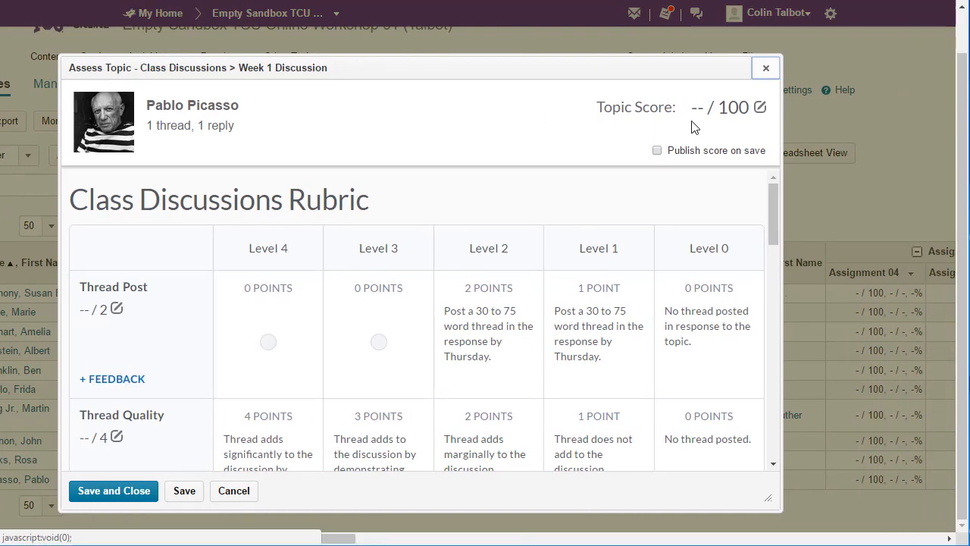
{"action": "scroll", "coordinate": [175, 359], "scroll_direction": "down", "scroll_amount": 2}
{"action": "scroll", "coordinate": [176, 360], "scroll_direction": "down", "scroll_amount": 6}
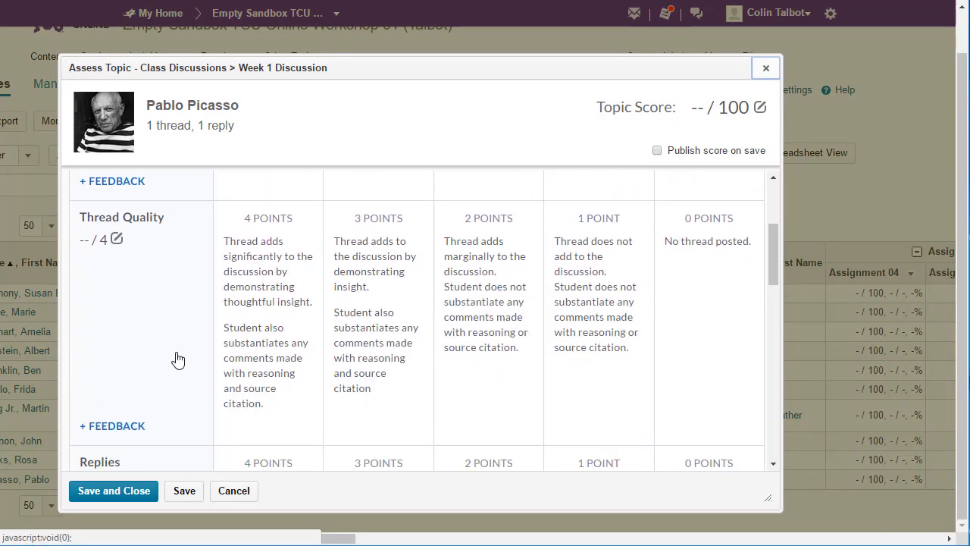
{"action": "scroll", "coordinate": [190, 353], "scroll_direction": "down", "scroll_amount": 4}
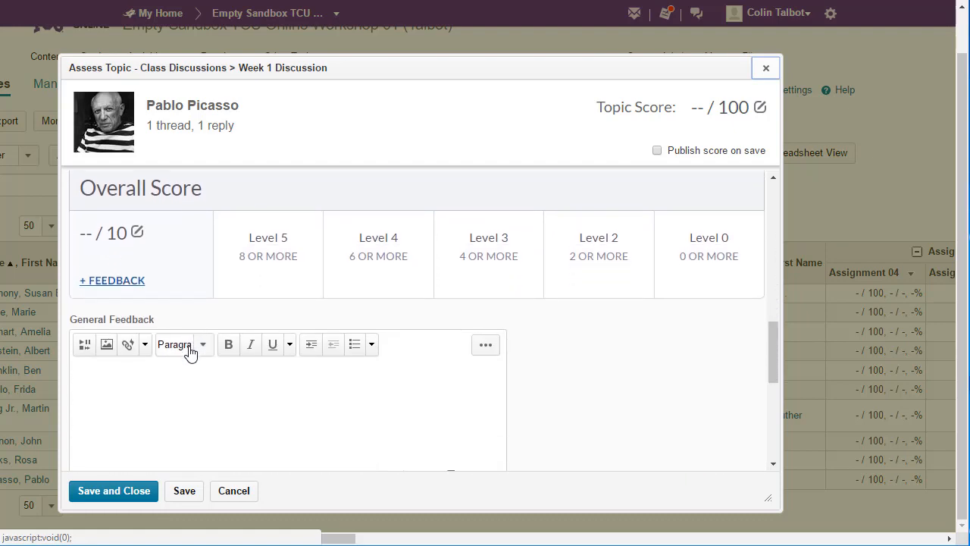
{"action": "scroll", "coordinate": [186, 288], "scroll_direction": "down", "scroll_amount": 2}
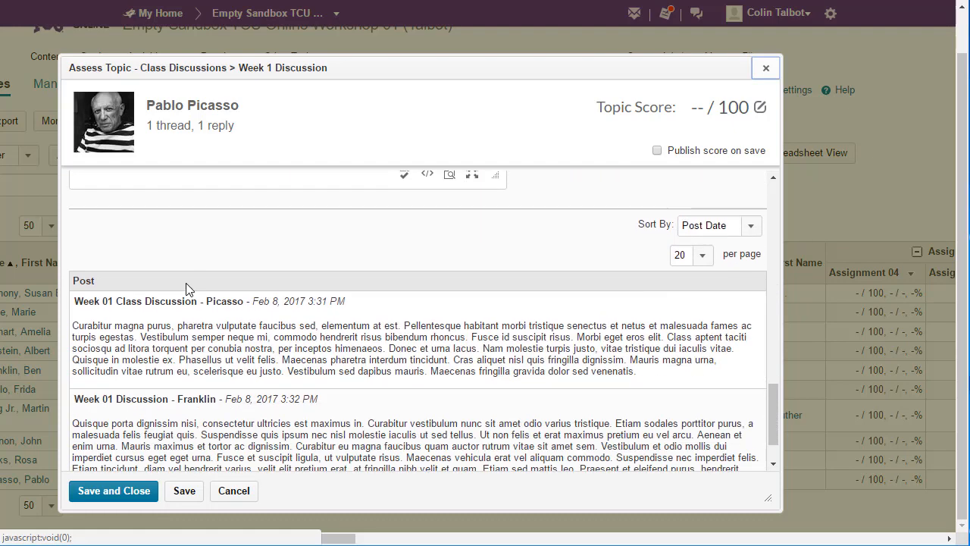
{"action": "scroll", "coordinate": [202, 263], "scroll_direction": "down", "scroll_amount": 1}
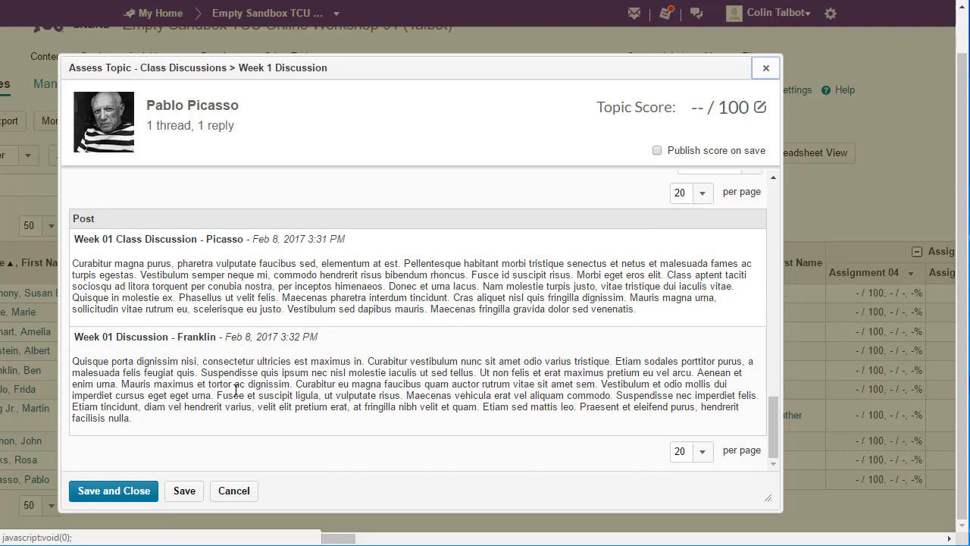
{"action": "scroll", "coordinate": [255, 402], "scroll_direction": "up", "scroll_amount": 10}
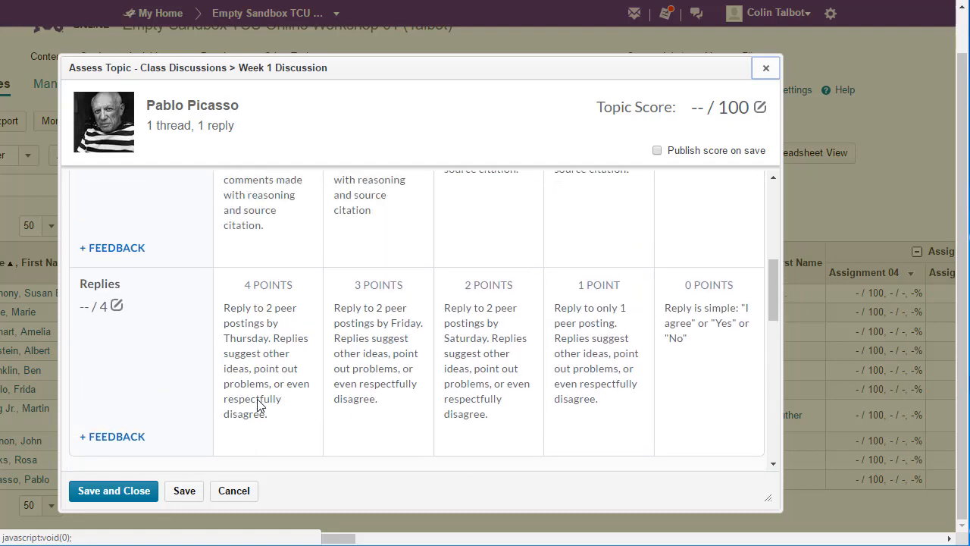
In the Class Discussions Rubric, rate Thread Post 2 points, Thread Quality 4 points and Replies 4 points.
{"action": "scroll", "coordinate": [259, 406], "scroll_direction": "up", "scroll_amount": 2}
{"action": "left_click", "coordinate": [502, 264]}
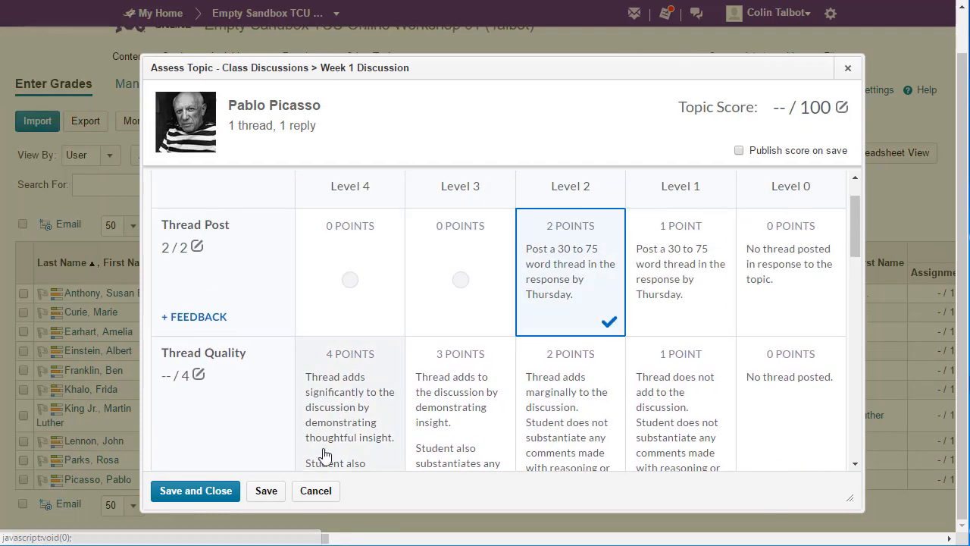
{"action": "scroll", "coordinate": [344, 429], "scroll_direction": "down", "scroll_amount": 1}
{"action": "left_click", "coordinate": [383, 374]}
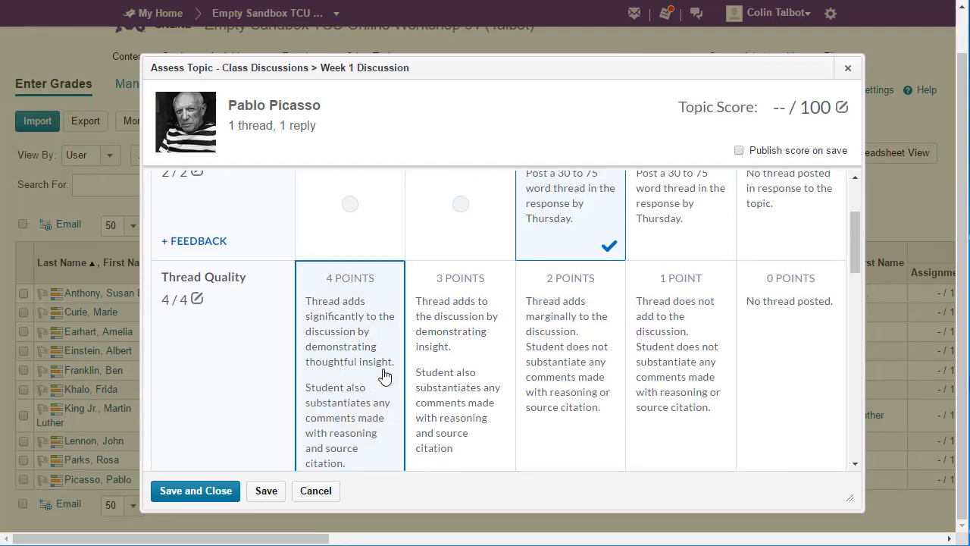
{"action": "scroll", "coordinate": [384, 374], "scroll_direction": "down", "scroll_amount": 2}
{"action": "left_click", "coordinate": [369, 422]}
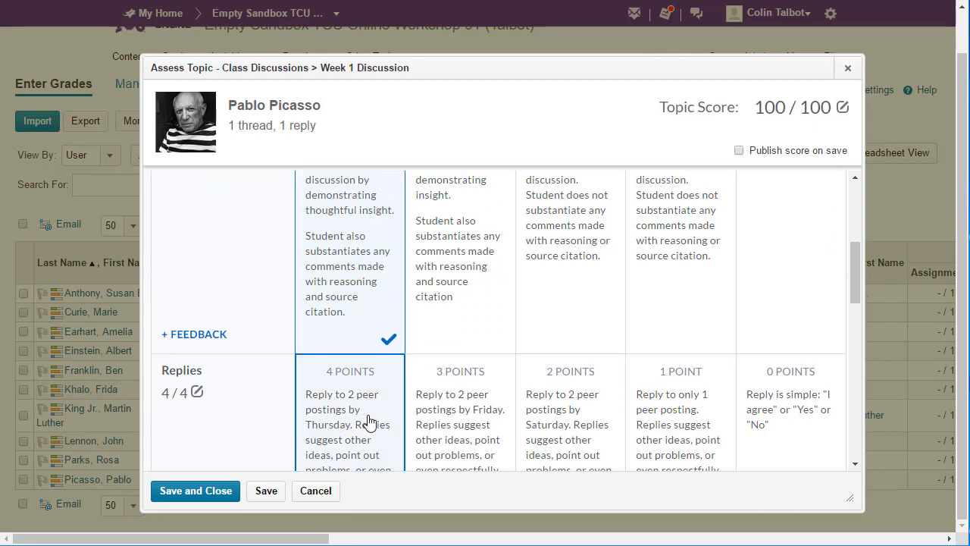
Recheck the student's posts and change the Replies rating to 1 point.
{"action": "scroll", "coordinate": [369, 422], "scroll_direction": "down", "scroll_amount": 6}
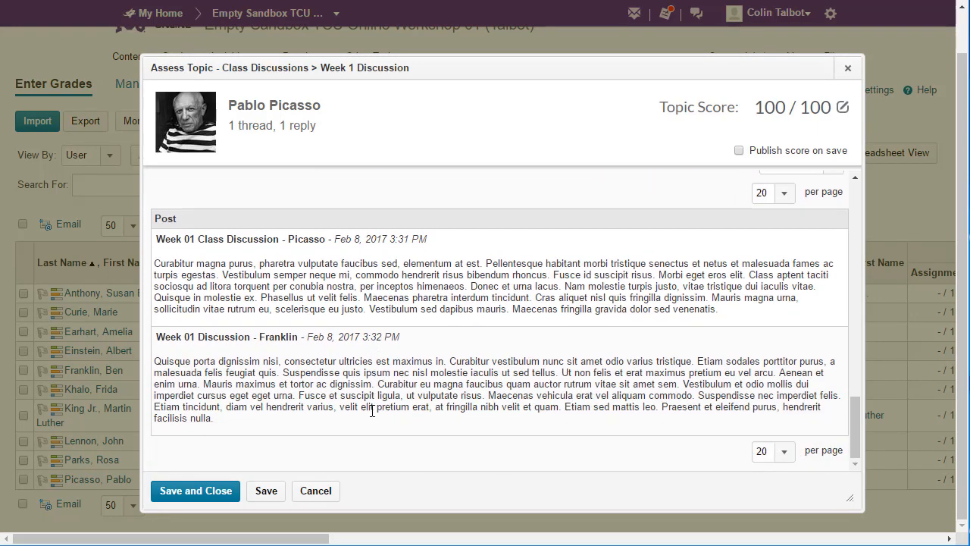
{"action": "scroll", "coordinate": [375, 416], "scroll_direction": "up", "scroll_amount": 4}
{"action": "scroll", "coordinate": [378, 414], "scroll_direction": "up", "scroll_amount": 3}
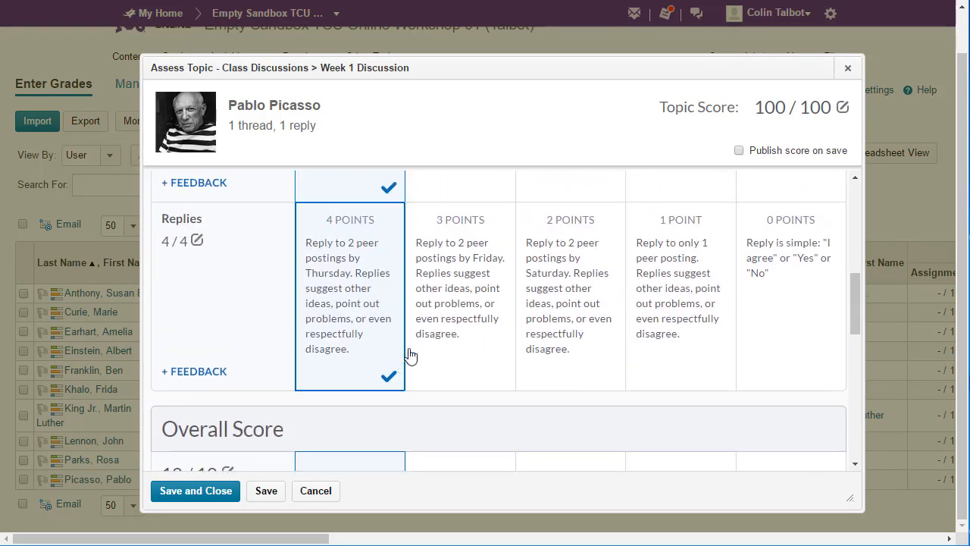
{"action": "left_click", "coordinate": [650, 311]}
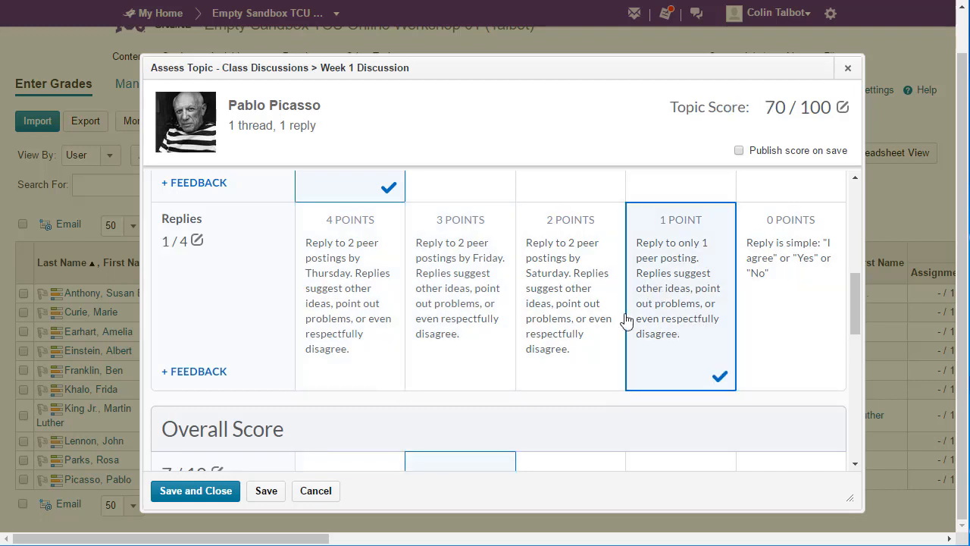
{"action": "scroll", "coordinate": [466, 329], "scroll_direction": "up", "scroll_amount": 1}
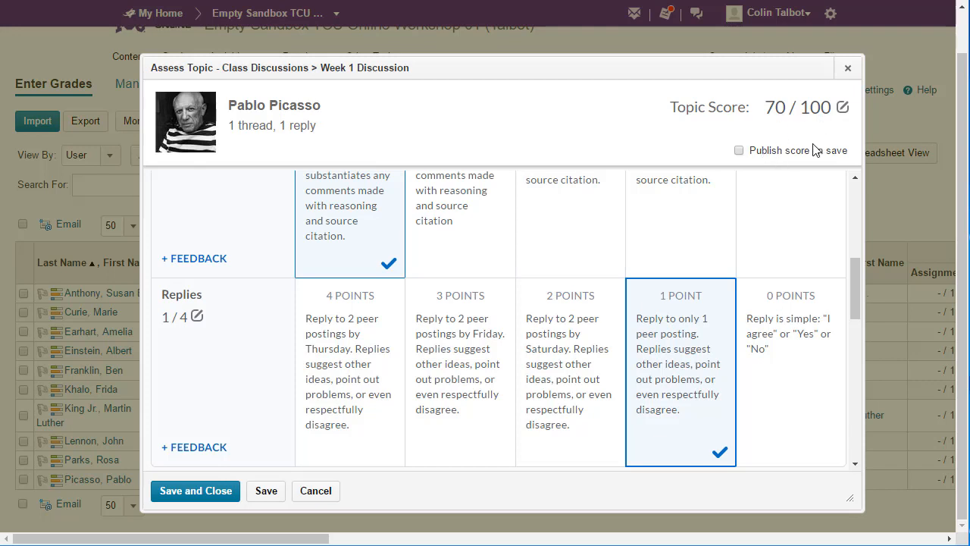
Add the general feedback "Respond to 2 peers", enable publishing the score on save, and save and close the assessment, overwriting existing feedback.
{"action": "scroll", "coordinate": [522, 266], "scroll_direction": "down", "scroll_amount": 5}
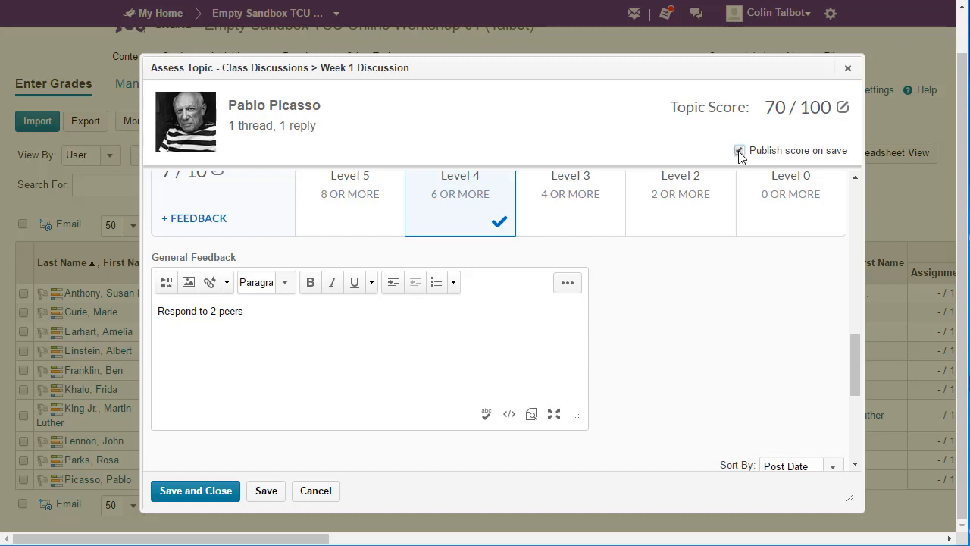
{"action": "left_click", "coordinate": [203, 488]}
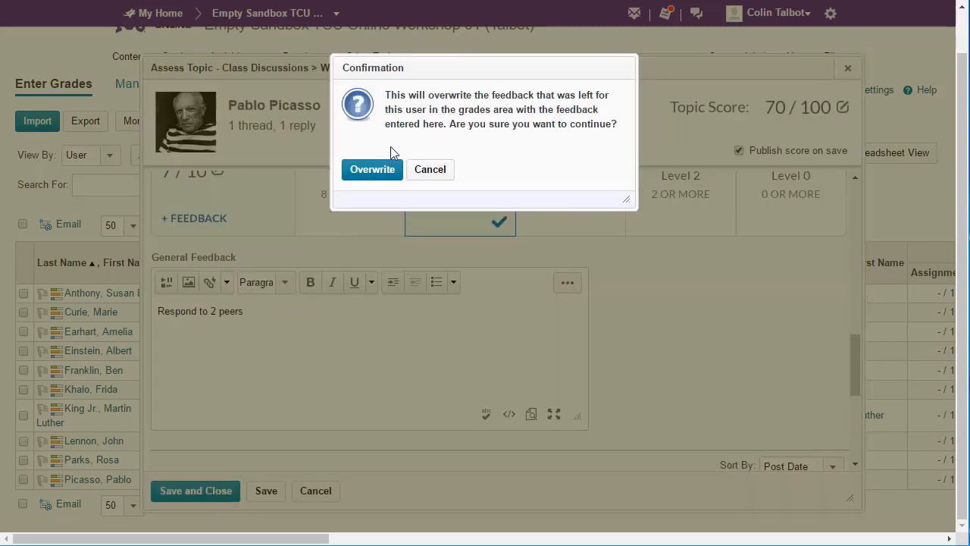
{"action": "left_click", "coordinate": [376, 173]}
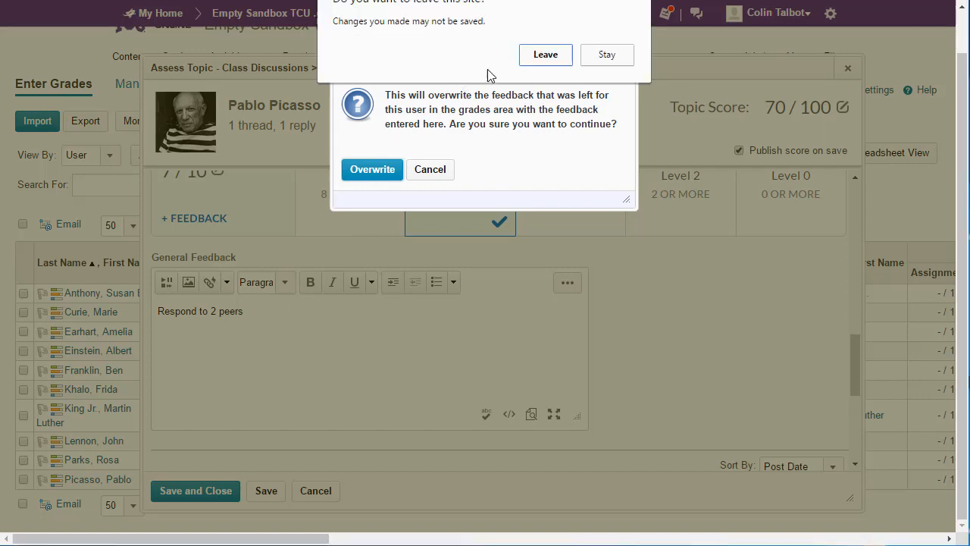
{"action": "left_click", "coordinate": [542, 55]}
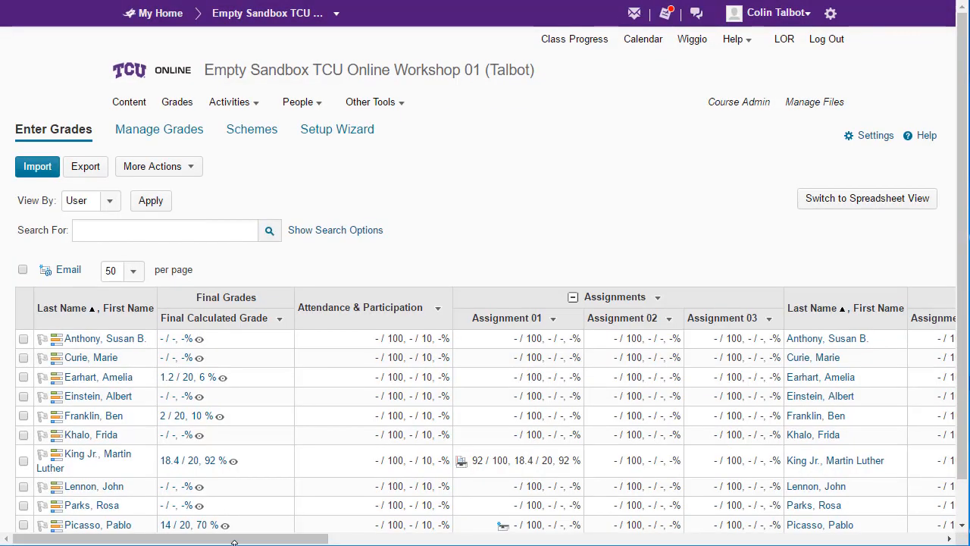
Open Martin Luther King Jr.'s ungraded Exam 01 submission from the grades table and switch from the completion summary to Attempt 1.
{"action": "left_click_drag", "start_coordinate": [233, 543], "coordinate": [431, 534]}
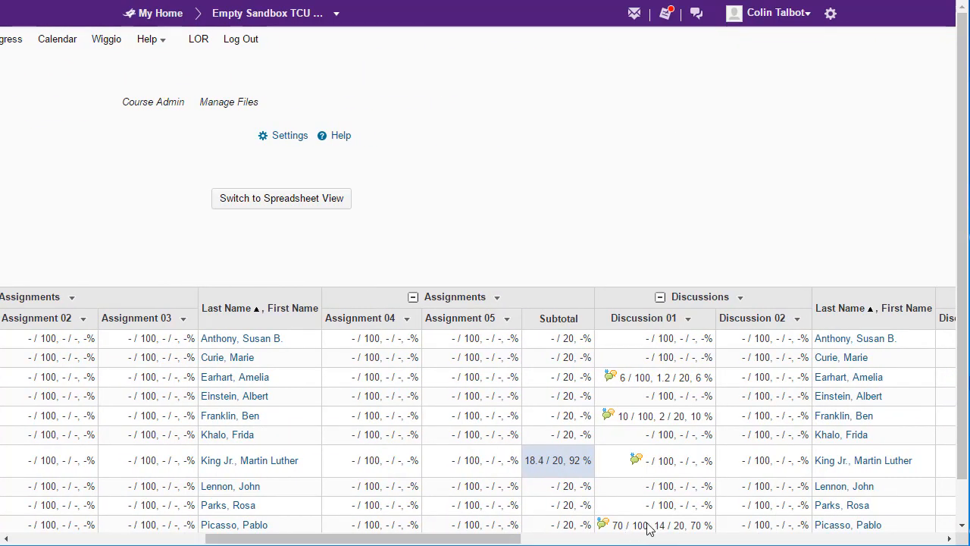
{"action": "scroll", "coordinate": [620, 529], "scroll_direction": "down", "scroll_amount": 1}
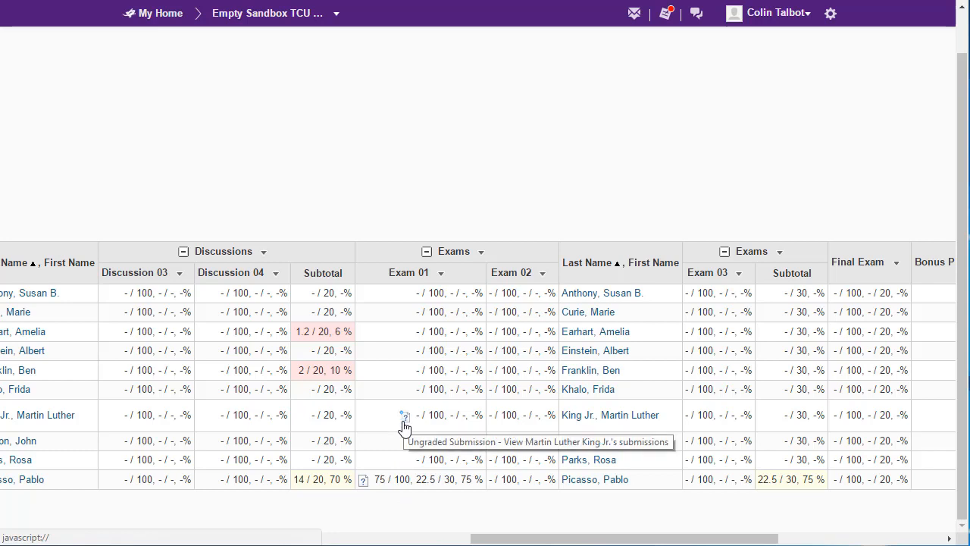
{"action": "left_click", "coordinate": [404, 419]}
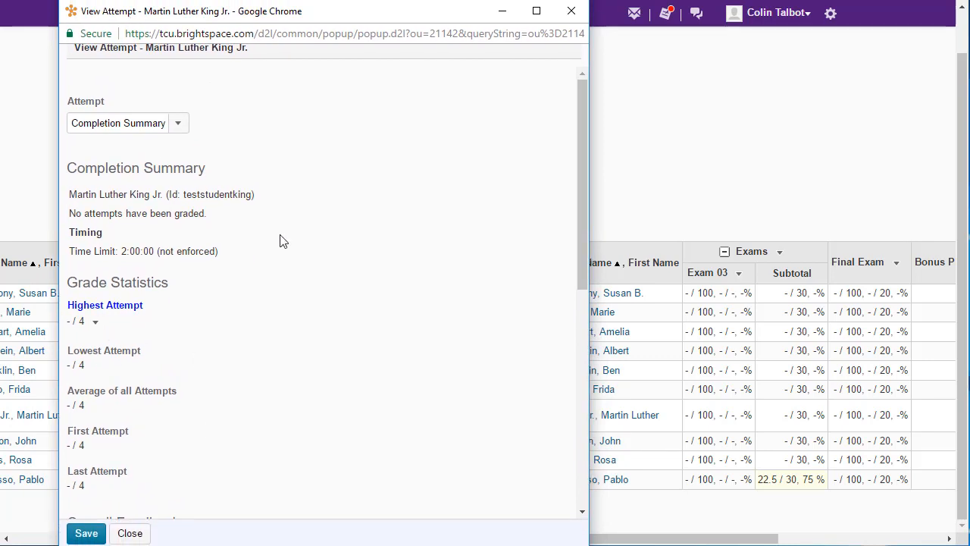
{"action": "scroll", "coordinate": [228, 167], "scroll_direction": "down", "scroll_amount": 4}
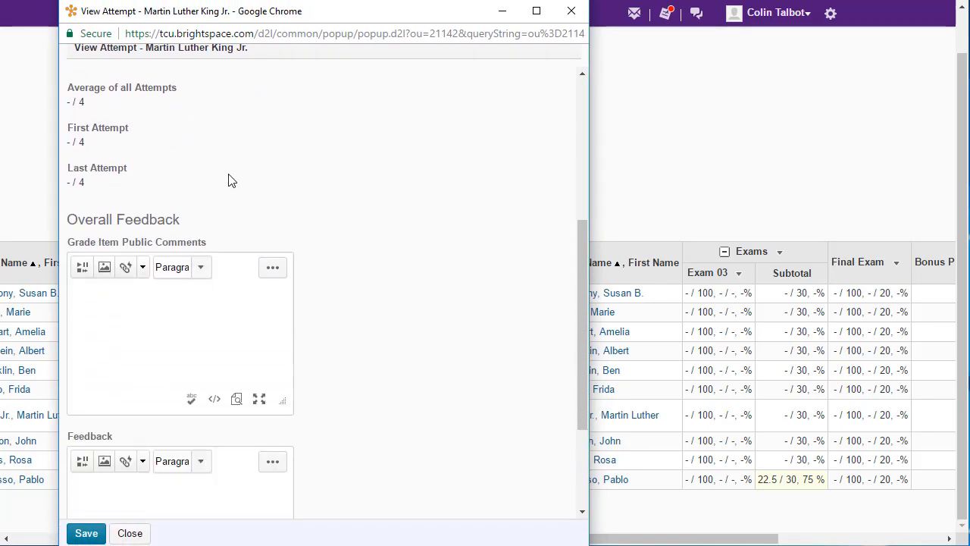
{"action": "scroll", "coordinate": [228, 171], "scroll_direction": "up", "scroll_amount": 4}
{"action": "left_click", "coordinate": [185, 126]}
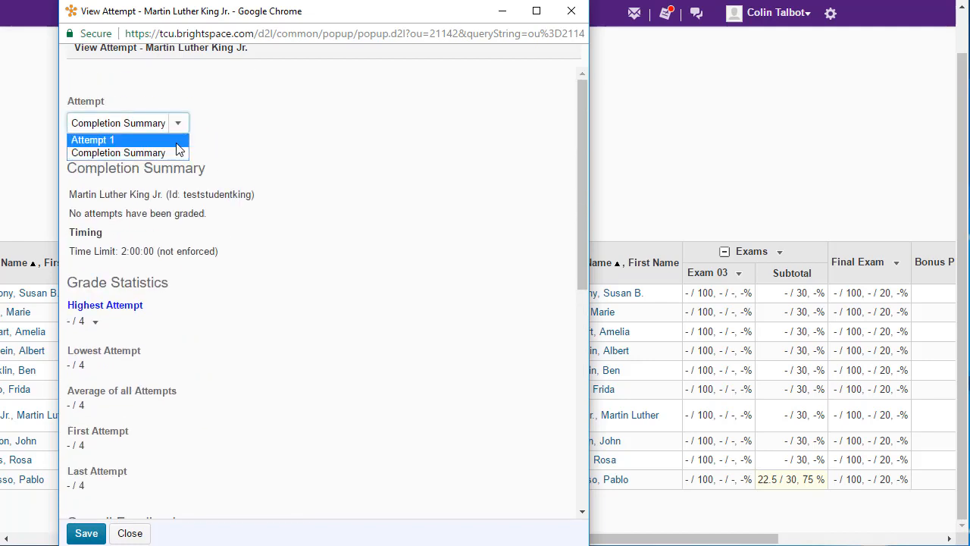
{"action": "left_click", "coordinate": [176, 141]}
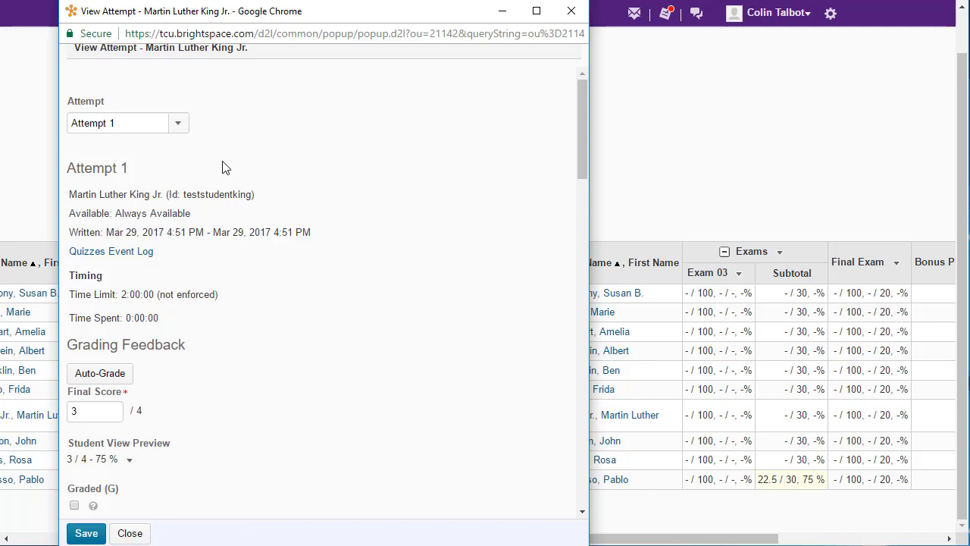
Review the attempt's grading feedback fields and quiz results through to the written answer for Question 4.
{"action": "scroll", "coordinate": [230, 195], "scroll_direction": "down", "scroll_amount": 1}
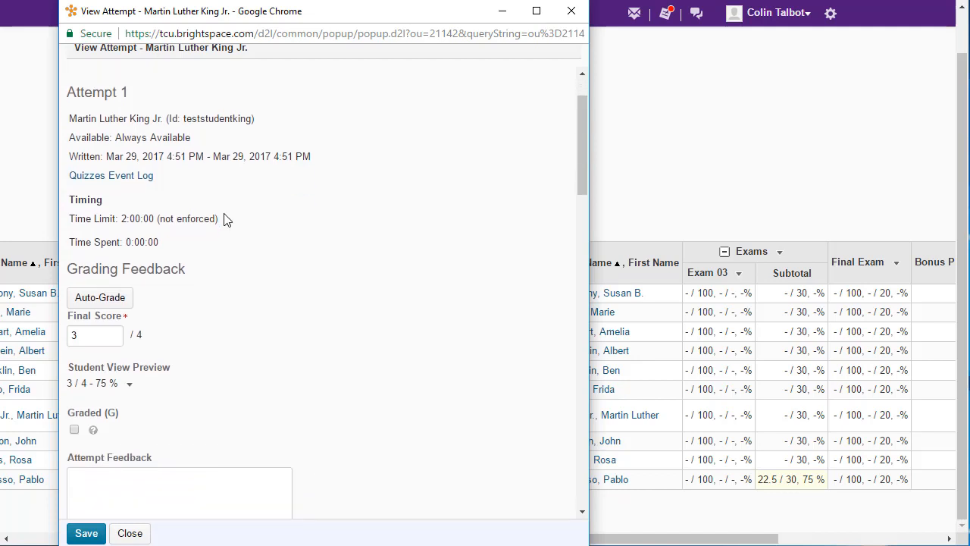
{"action": "scroll", "coordinate": [228, 223], "scroll_direction": "down", "scroll_amount": 1}
{"action": "scroll", "coordinate": [212, 229], "scroll_direction": "down", "scroll_amount": 4}
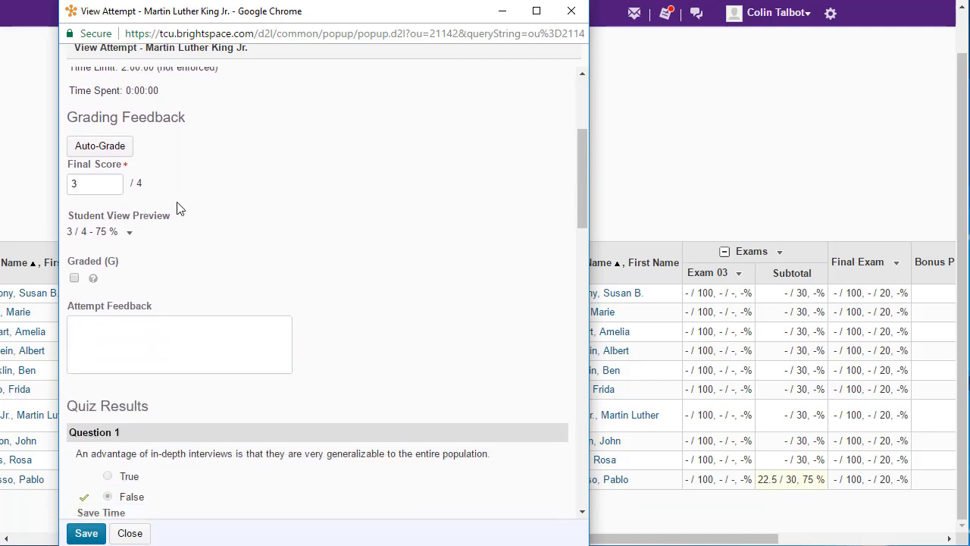
{"action": "scroll", "coordinate": [182, 358], "scroll_direction": "down", "scroll_amount": 3}
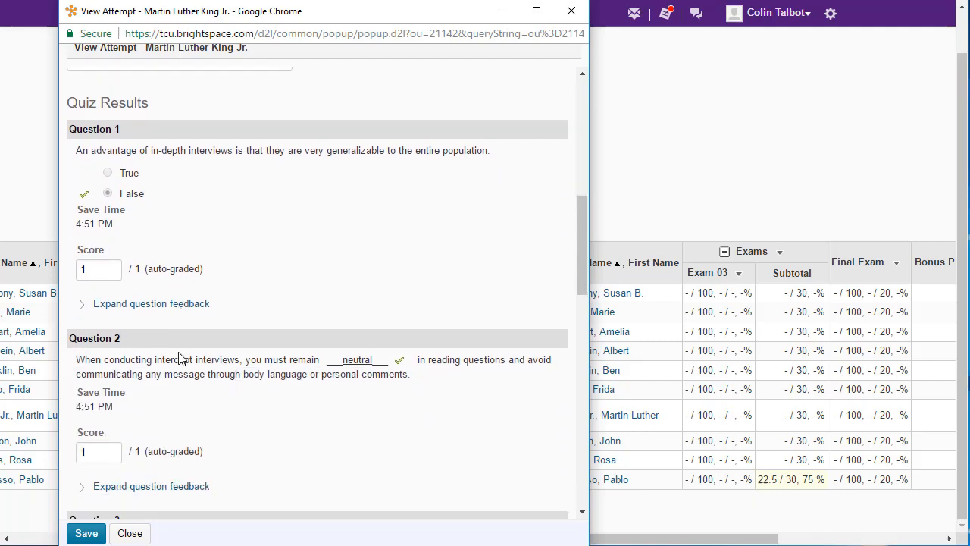
{"action": "scroll", "coordinate": [269, 284], "scroll_direction": "down", "scroll_amount": 6}
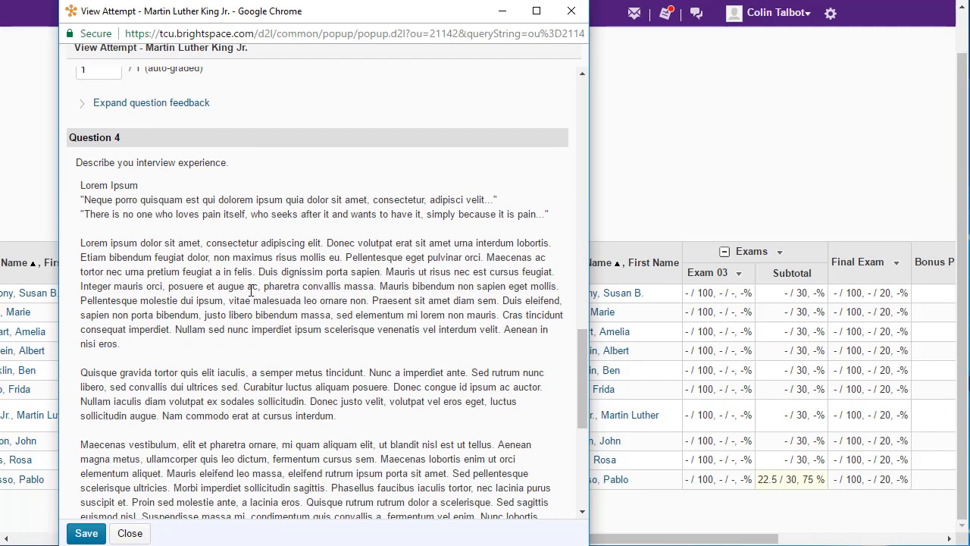
{"action": "scroll", "coordinate": [251, 291], "scroll_direction": "down", "scroll_amount": 3}
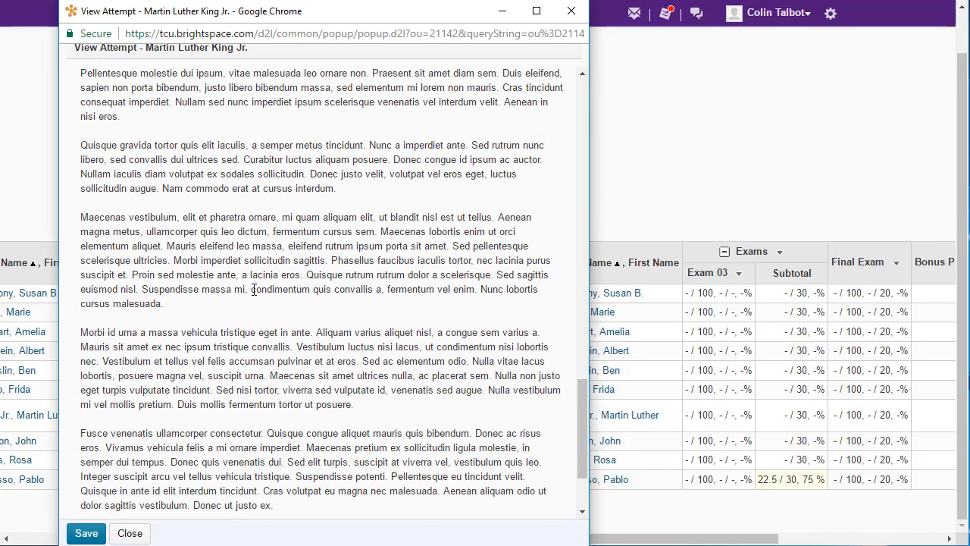
{"action": "scroll", "coordinate": [254, 289], "scroll_direction": "down", "scroll_amount": 2}
Recheck the written response to Question 4 and set its score to 1 point.
{"action": "scroll", "coordinate": [250, 291], "scroll_direction": "up", "scroll_amount": 5}
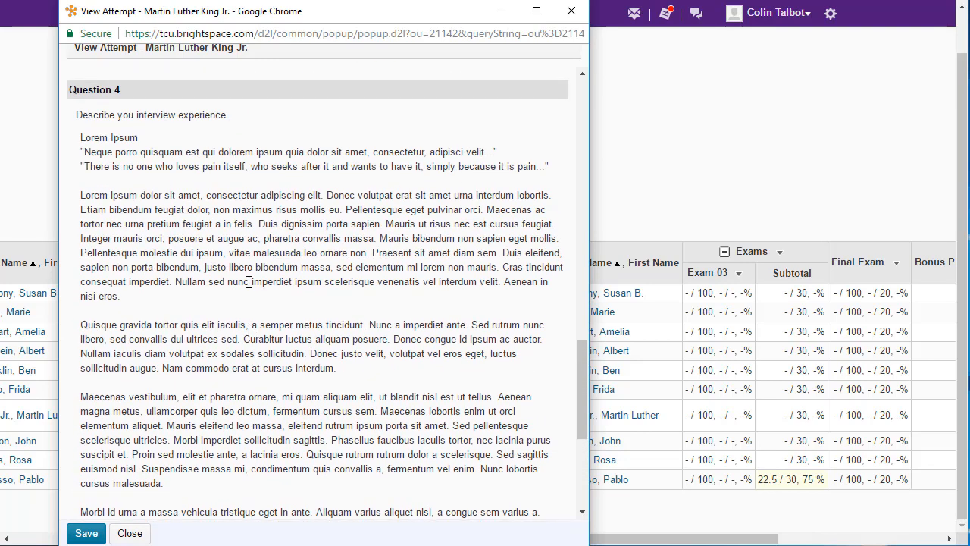
{"action": "scroll", "coordinate": [248, 282], "scroll_direction": "down", "scroll_amount": 2}
{"action": "scroll", "coordinate": [246, 262], "scroll_direction": "down", "scroll_amount": 3}
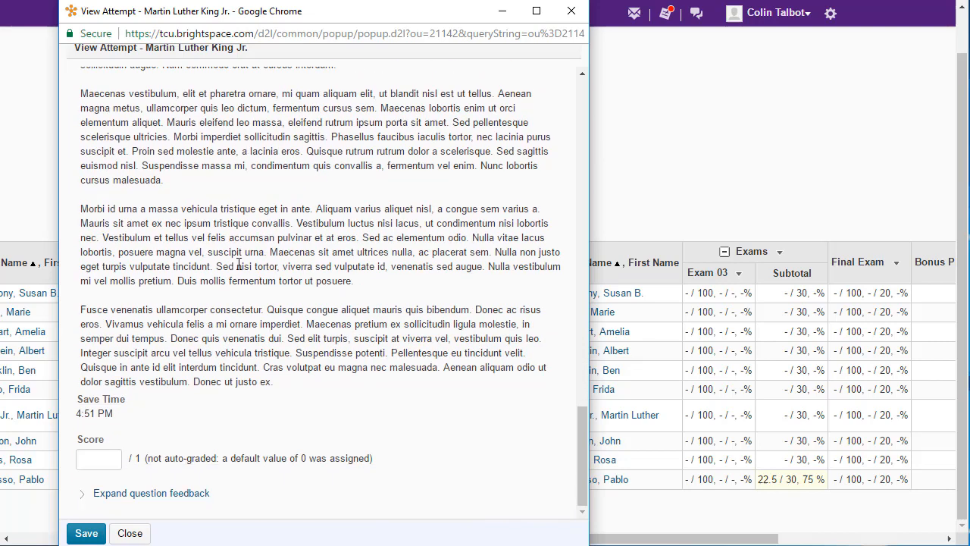
{"action": "left_click", "coordinate": [89, 458]}
{"action": "type", "text": "1"}
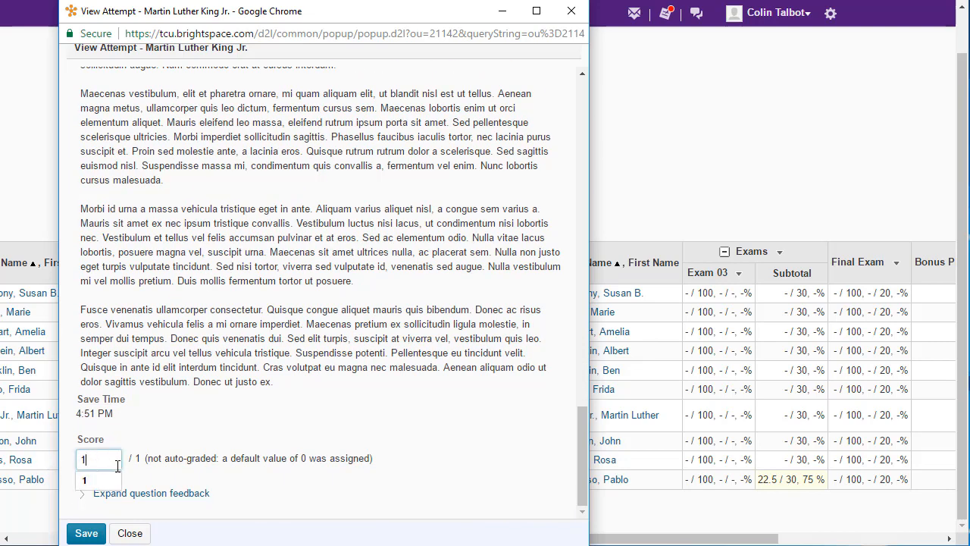
{"action": "left_click", "coordinate": [200, 384]}
Mark the exam attempt as graded, save it, and close the attempt window.
{"action": "scroll", "coordinate": [159, 429], "scroll_direction": "up", "scroll_amount": 10}
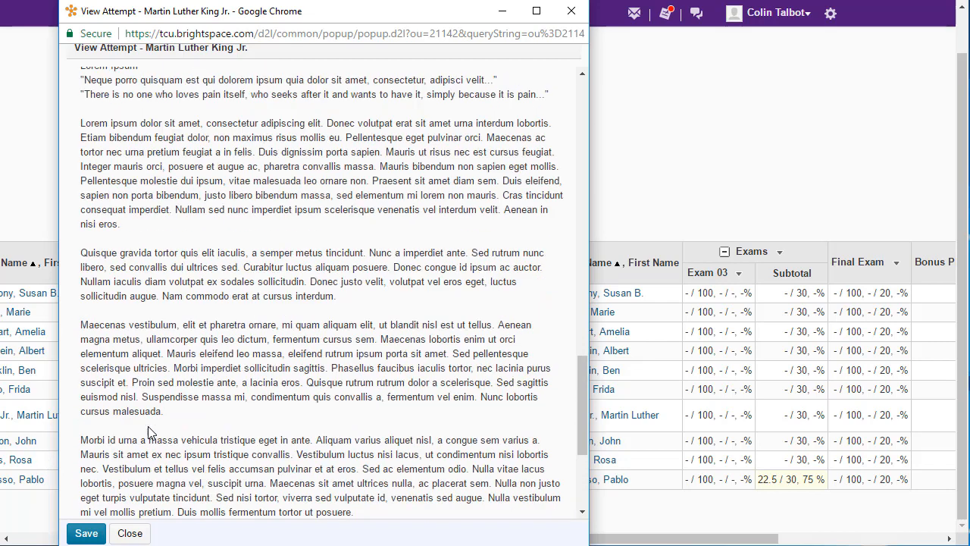
{"action": "scroll", "coordinate": [162, 427], "scroll_direction": "up", "scroll_amount": 8}
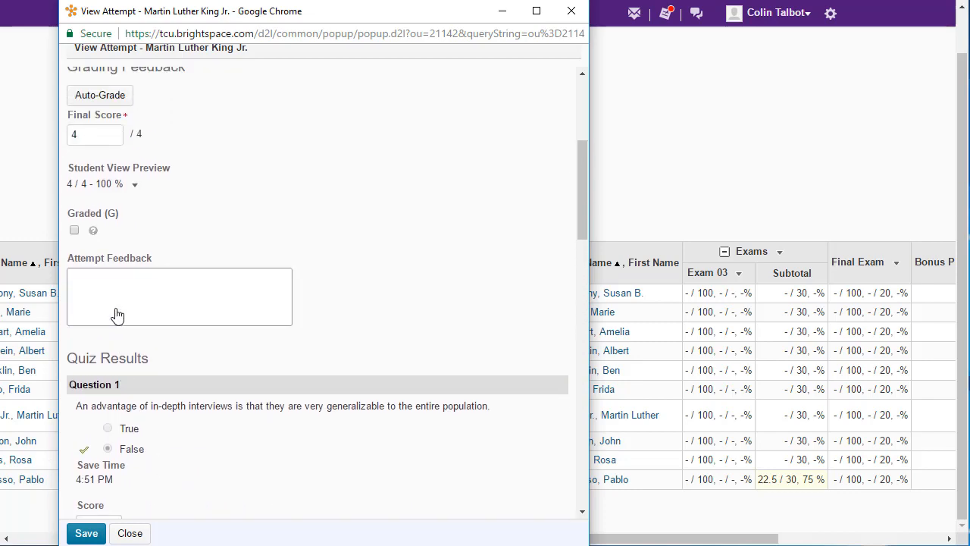
{"action": "left_click", "coordinate": [74, 305]}
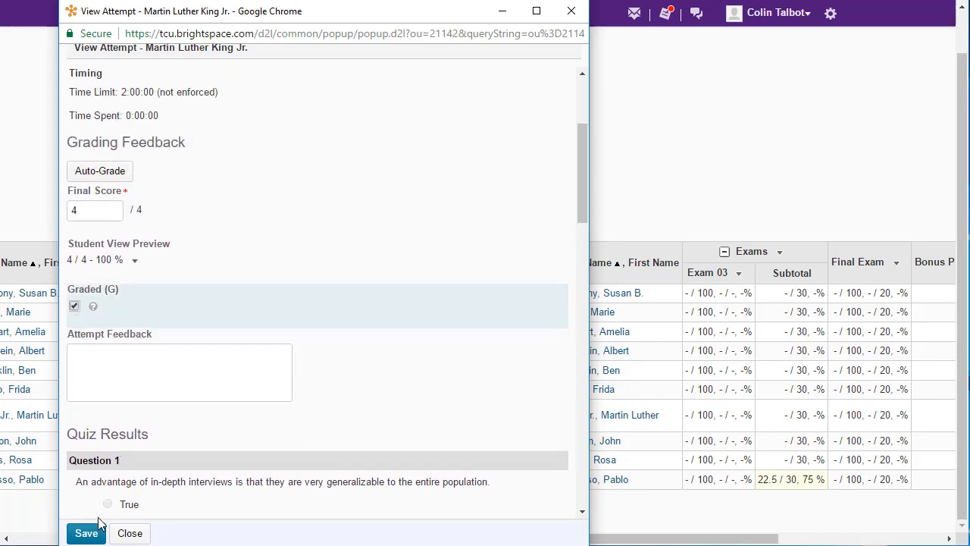
{"action": "scroll", "coordinate": [264, 317], "scroll_direction": "up", "scroll_amount": 3}
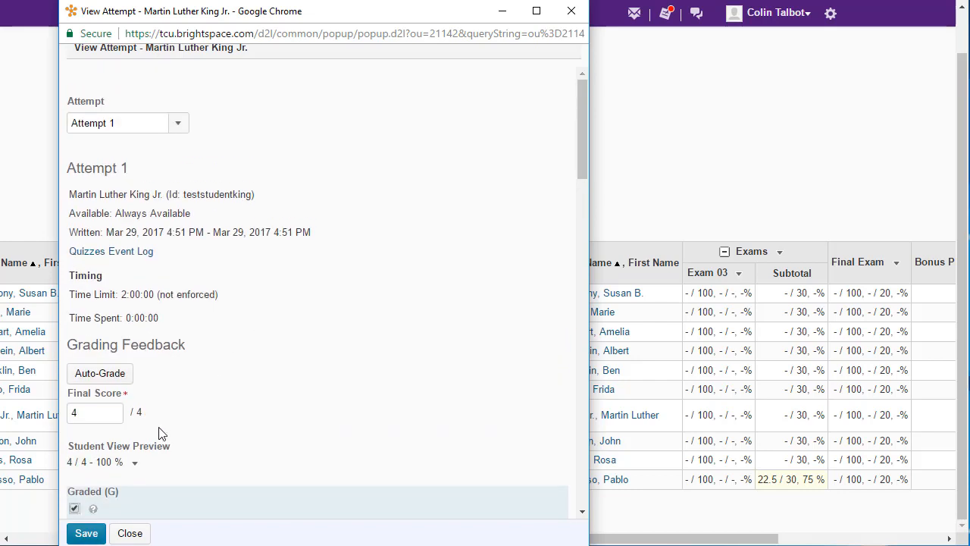
{"action": "left_click", "coordinate": [85, 533]}
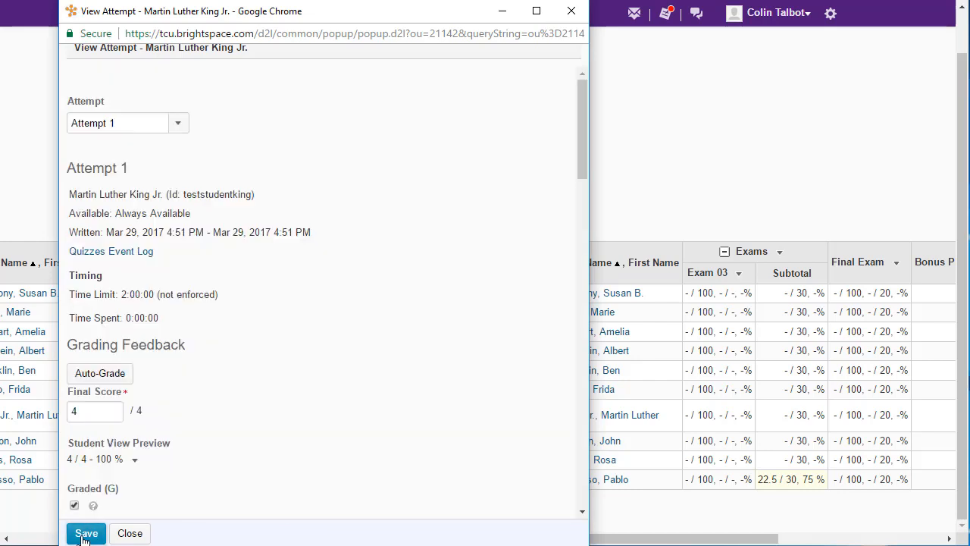
{"action": "left_click", "coordinate": [127, 533]}
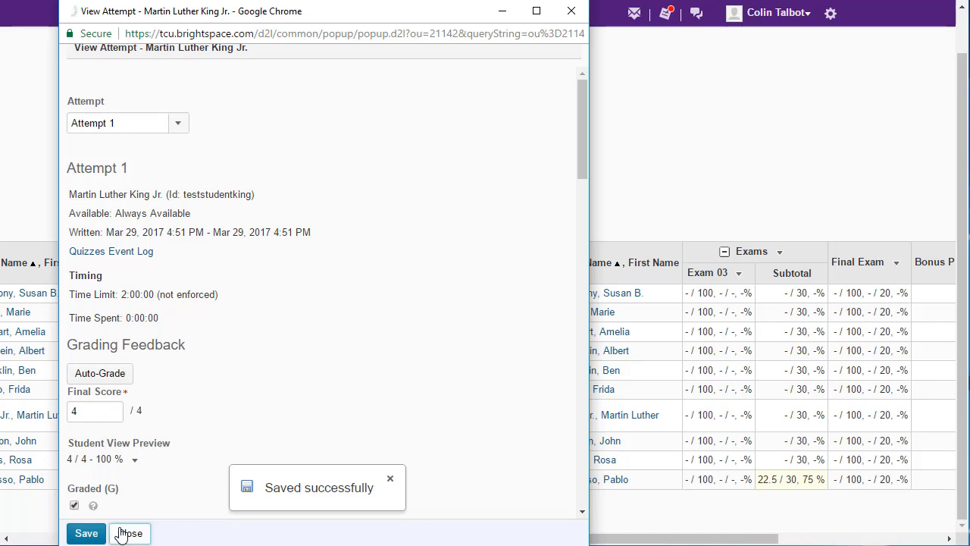